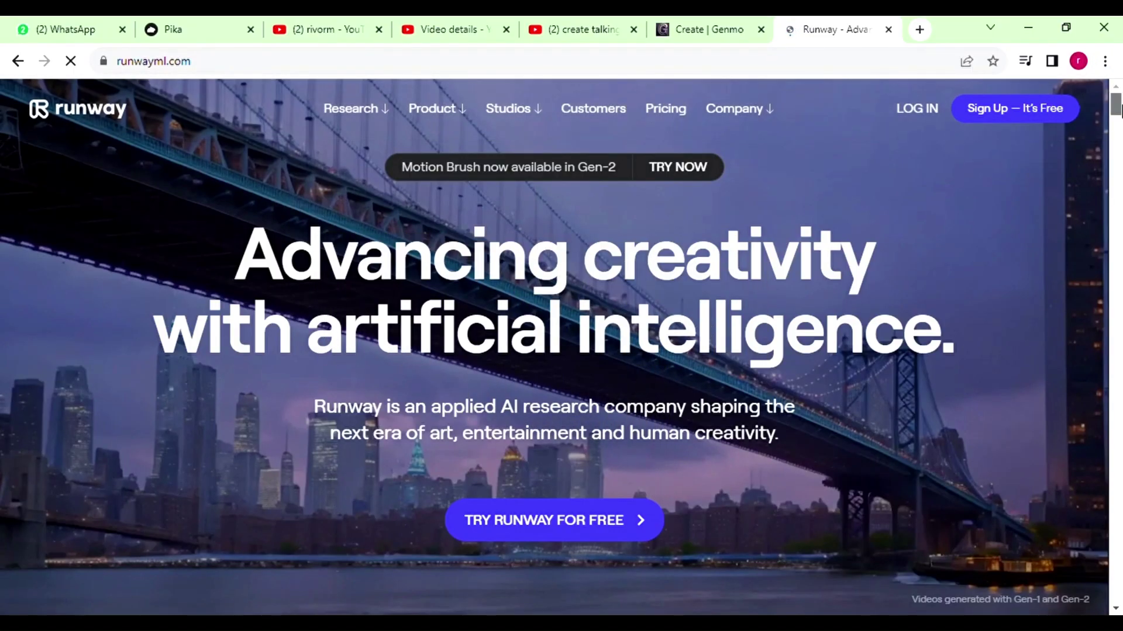
Scroll the Runway dashboard to reach Gen-2's Start with Image option
mouse_move(1117, 108)
left_mouse_down()
mouse_move(1106, 256)
mouse_move(1114, 96)
left_mouse_up()
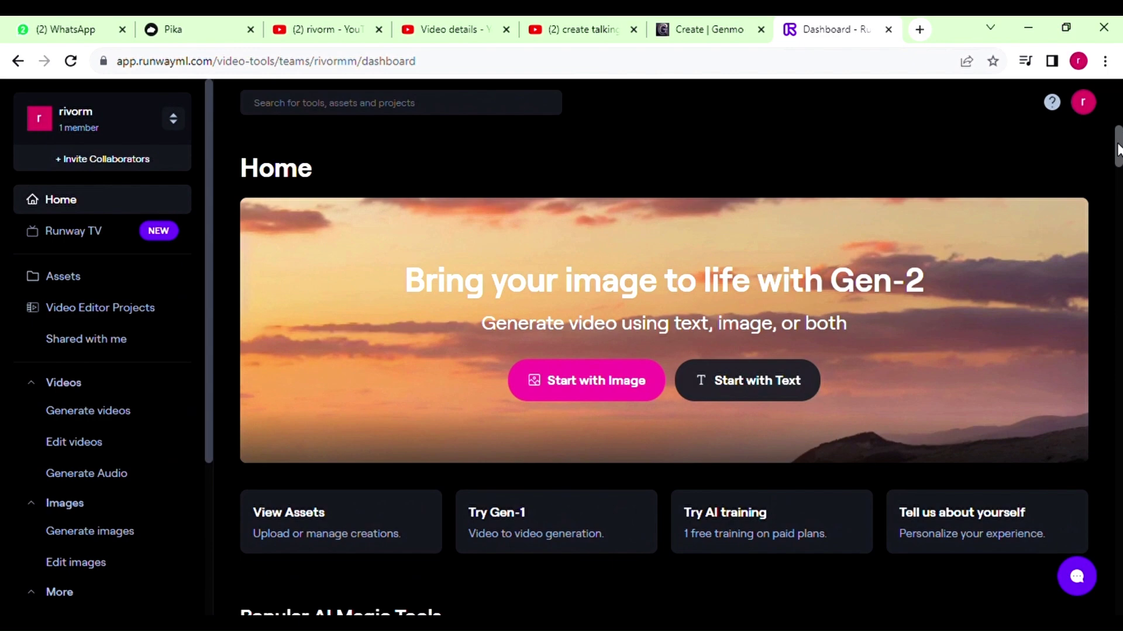
left_click_drag(1118, 146, 1118, 190)
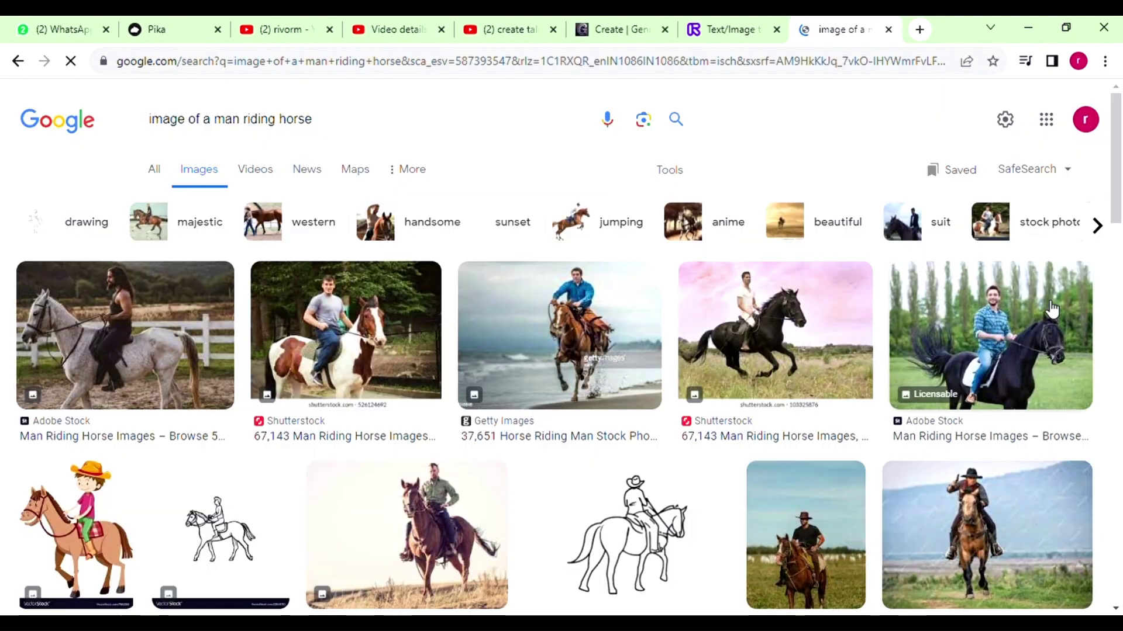
Make the iStock photo of a man on a white horse Gen-2's starting image
left_click(817, 552)
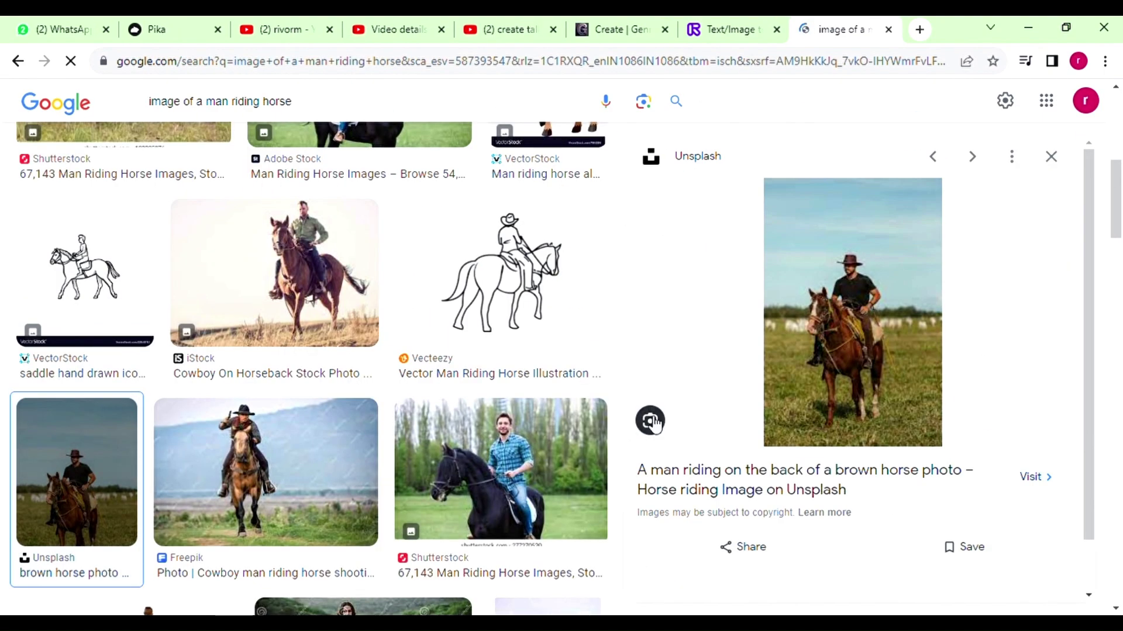
scroll(116, 337, "down", 6)
left_click(116, 338)
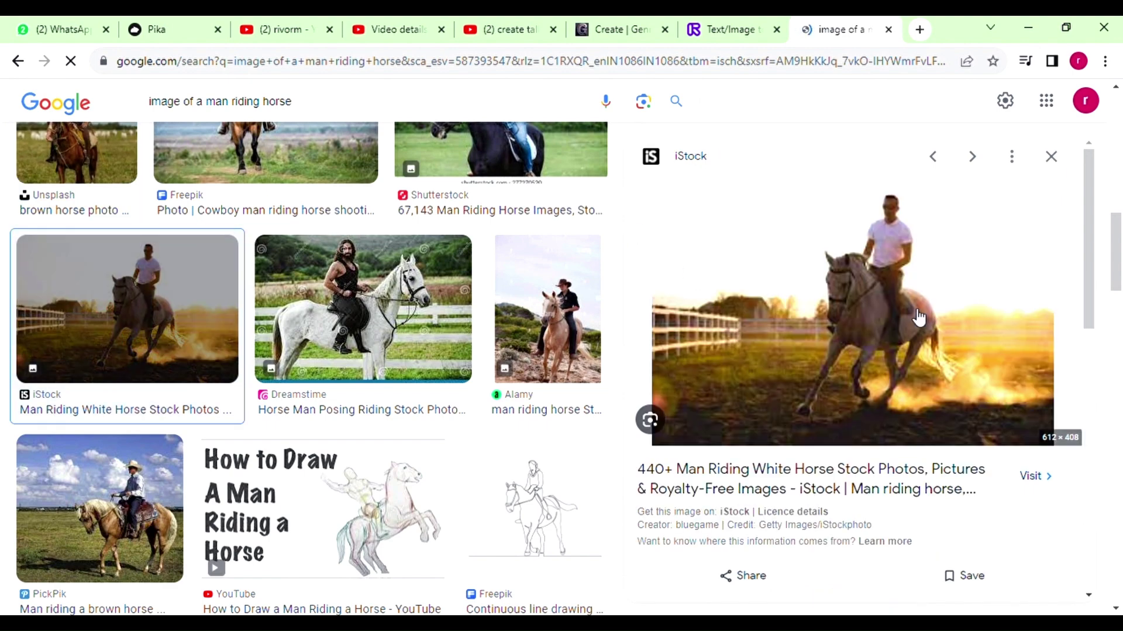
left_click_drag(918, 317, 537, 331)
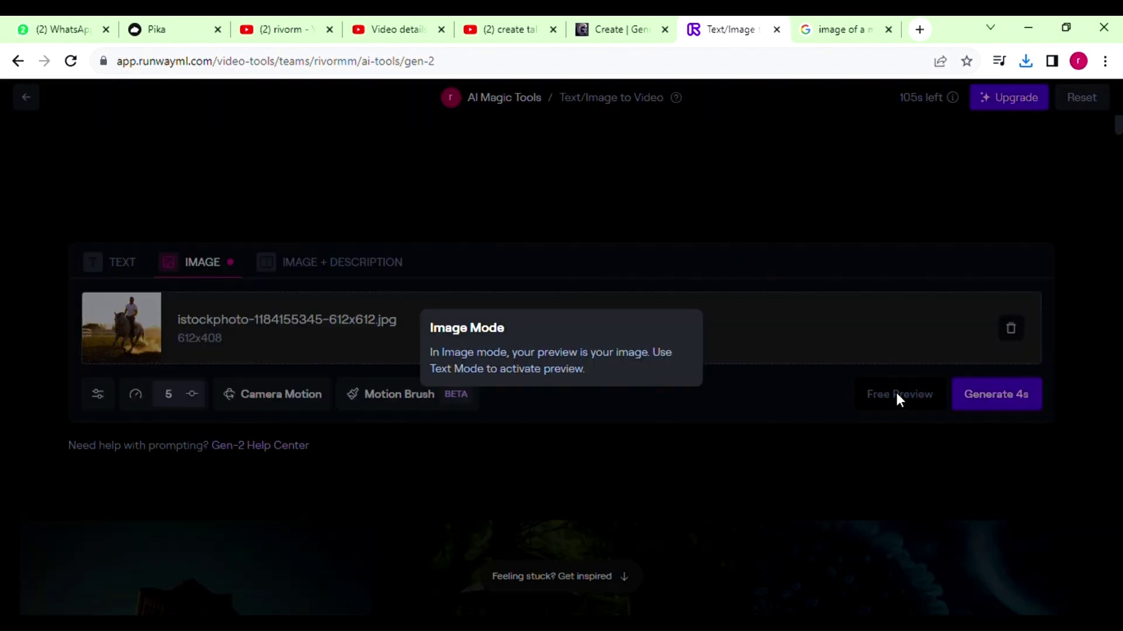
Generate a 4-second clip from the horse photo and review the Camera Motion settings
left_click(1014, 391)
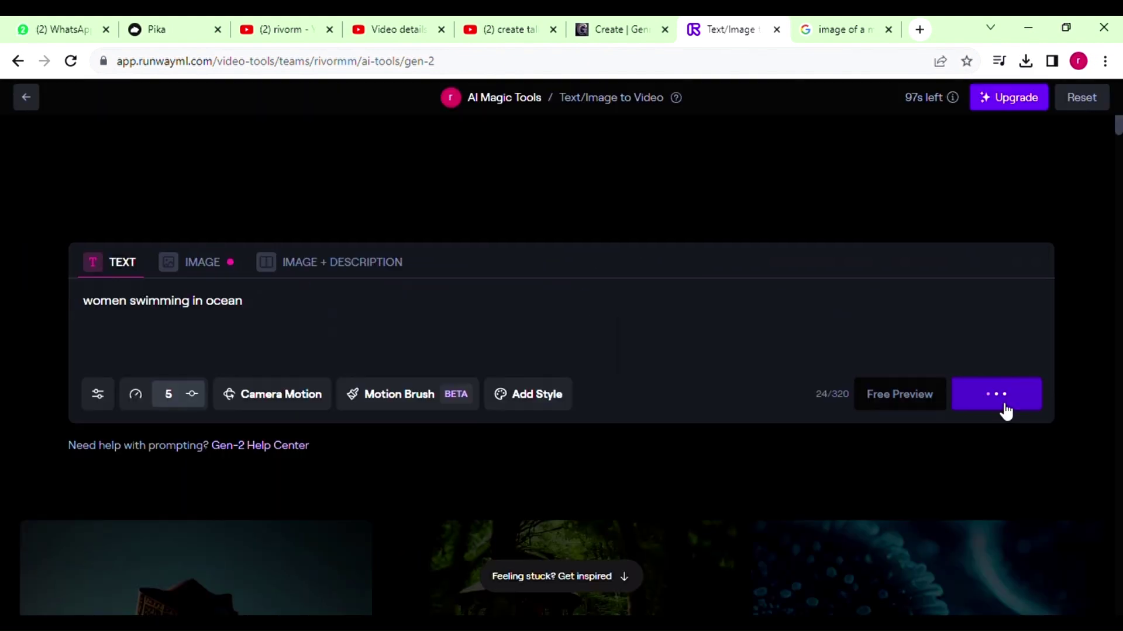
left_click(246, 398)
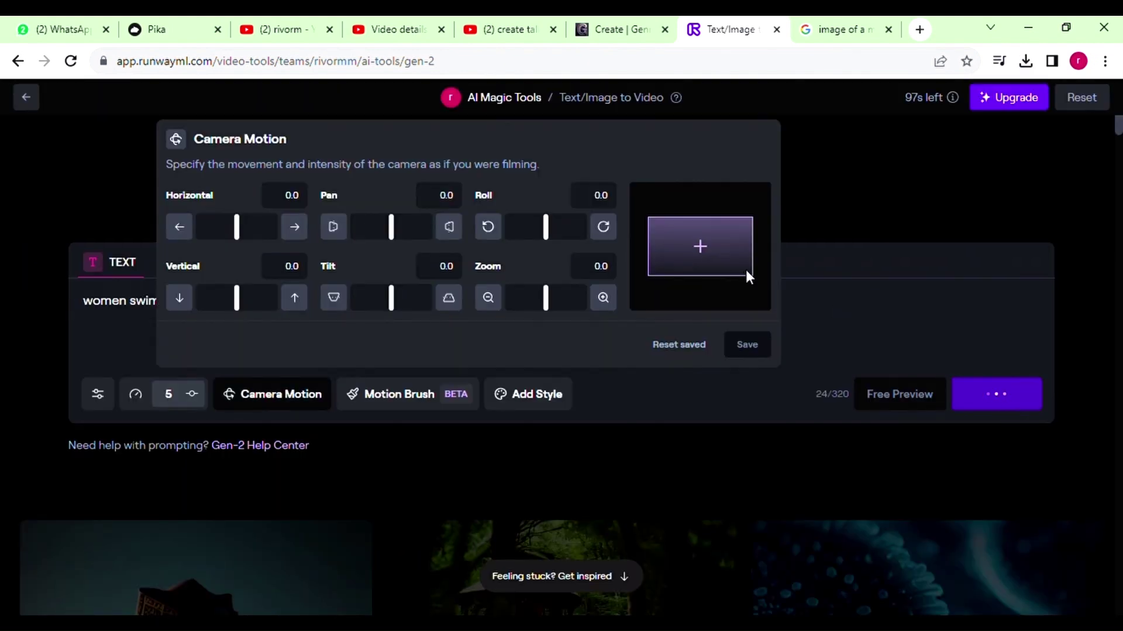
left_click(739, 433)
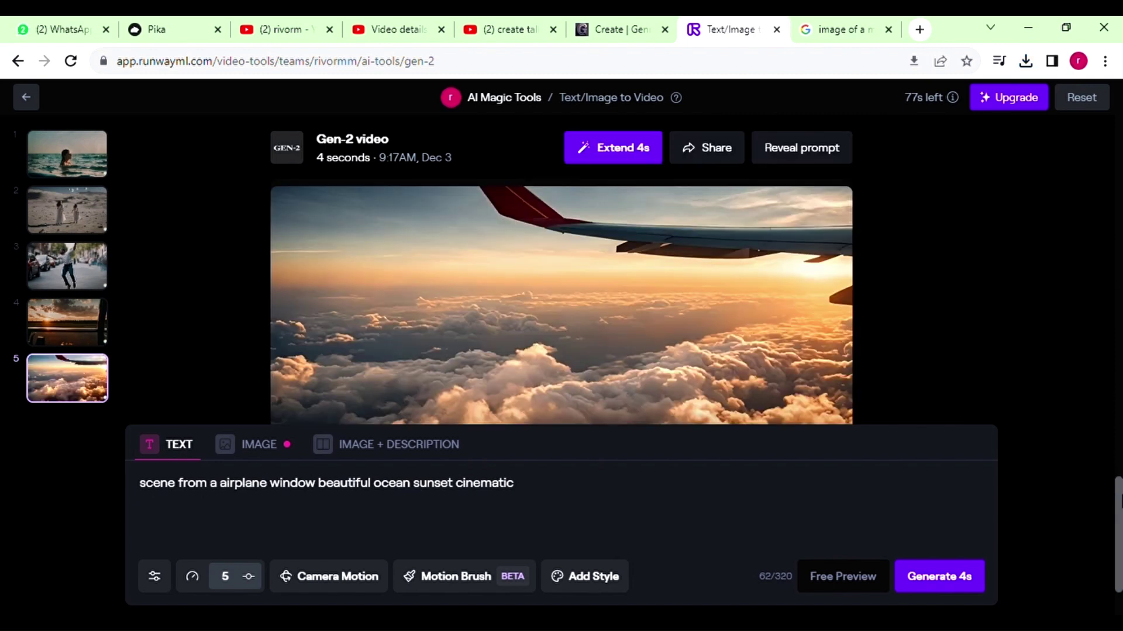
Extend the airplane-window sunset clip by another 4 seconds
scroll(562, 269, "down", 1)
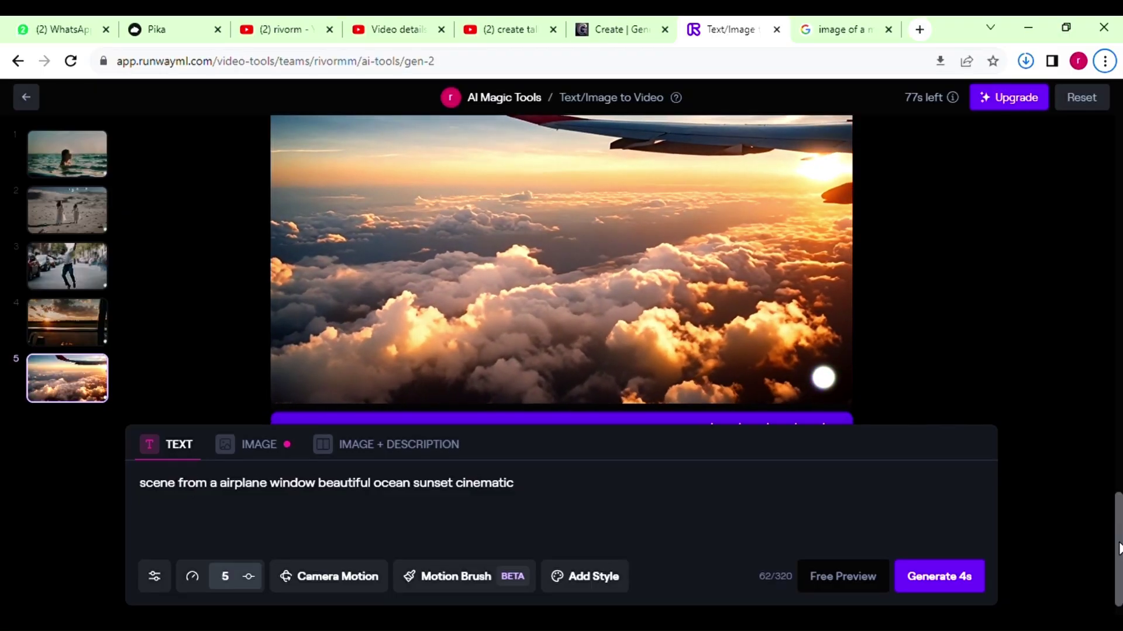
scroll(1118, 517, "up", 2)
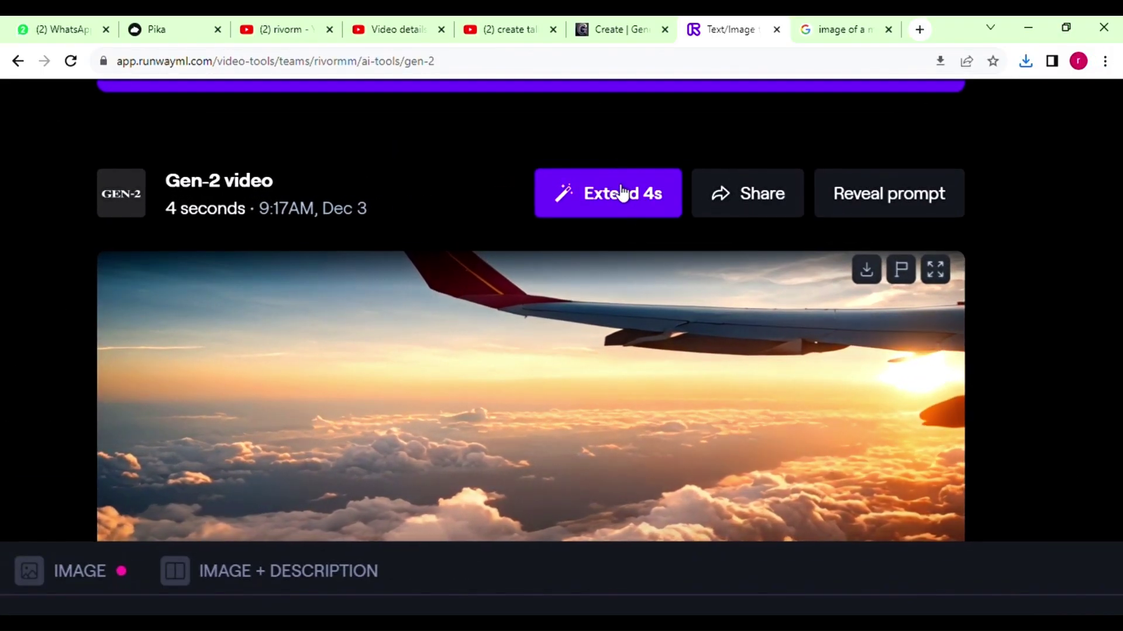
left_click(645, 211)
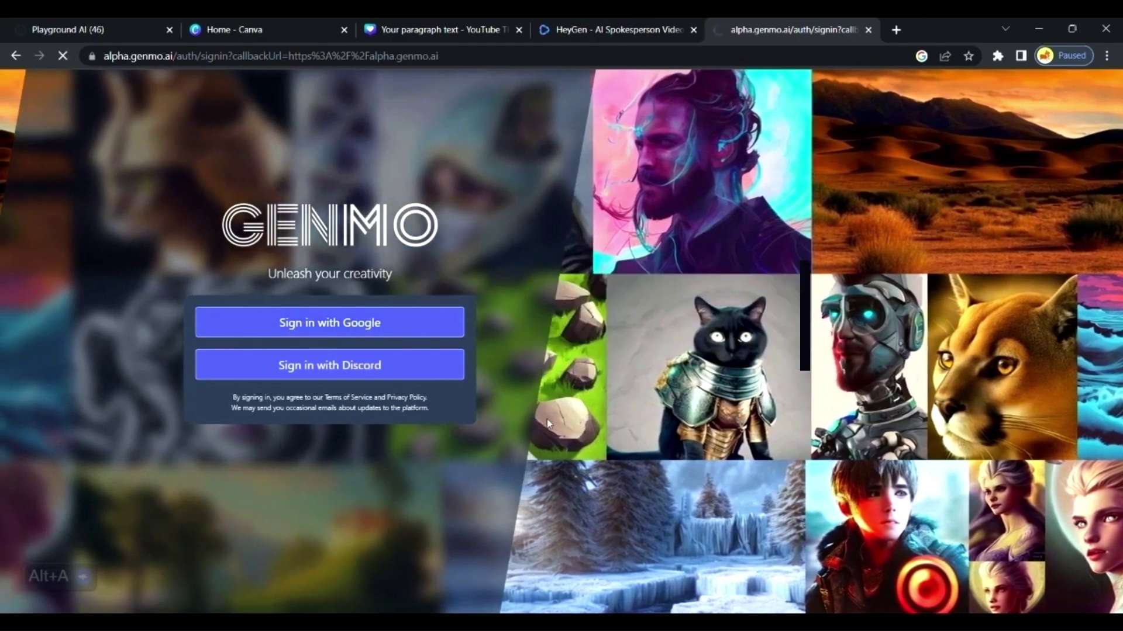
Sign in to Genmo with a Google account and start a new video
left_click(350, 327)
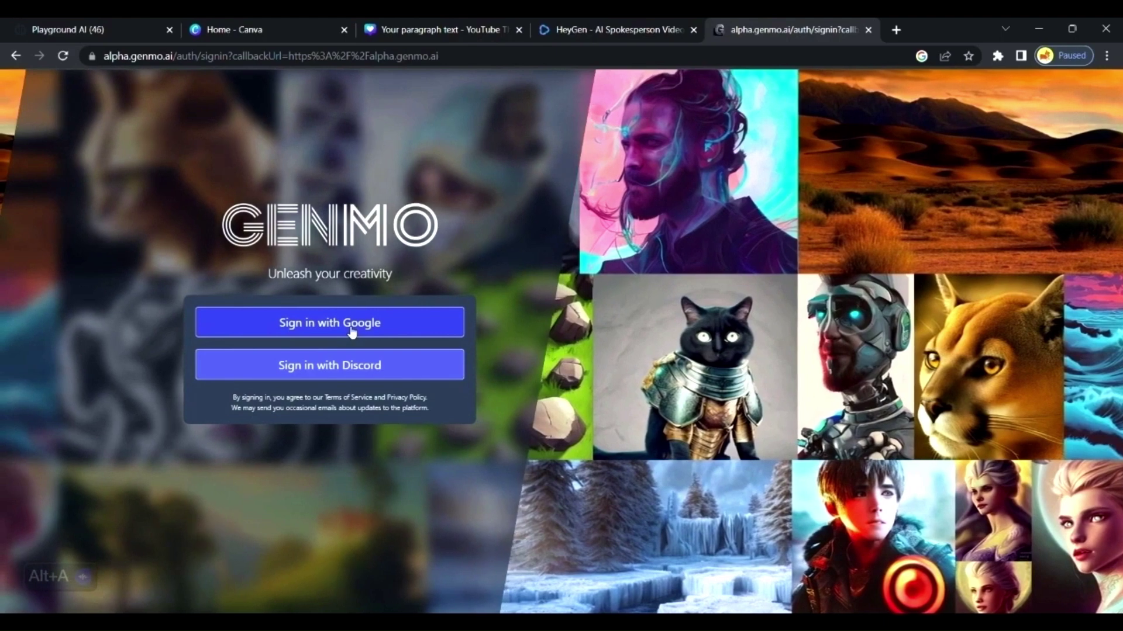
left_click(351, 331)
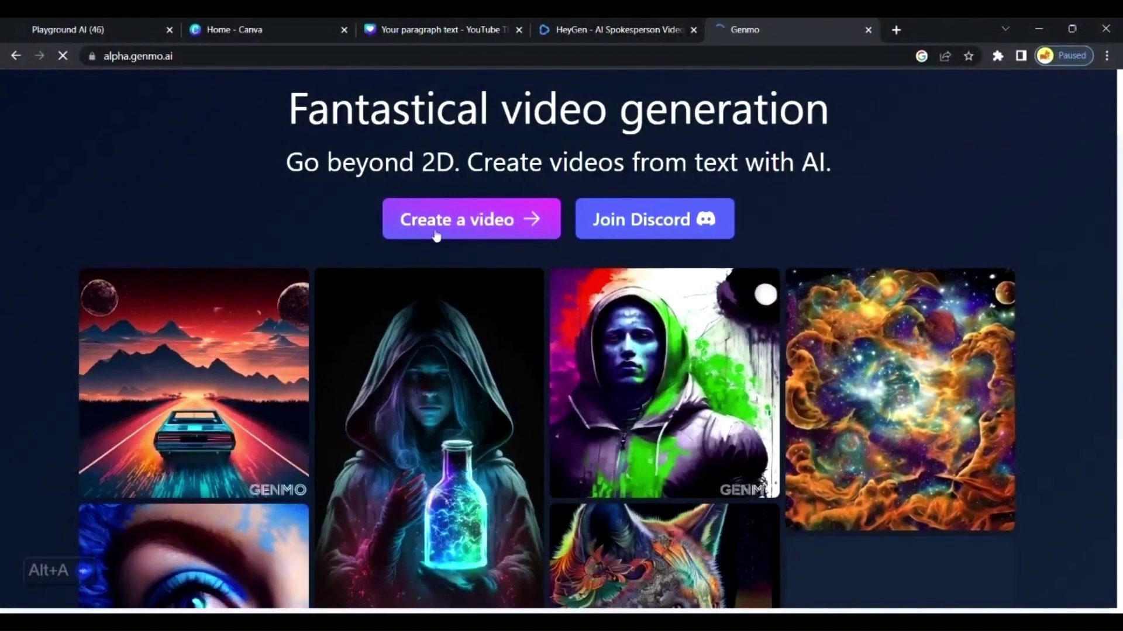
left_click(459, 221)
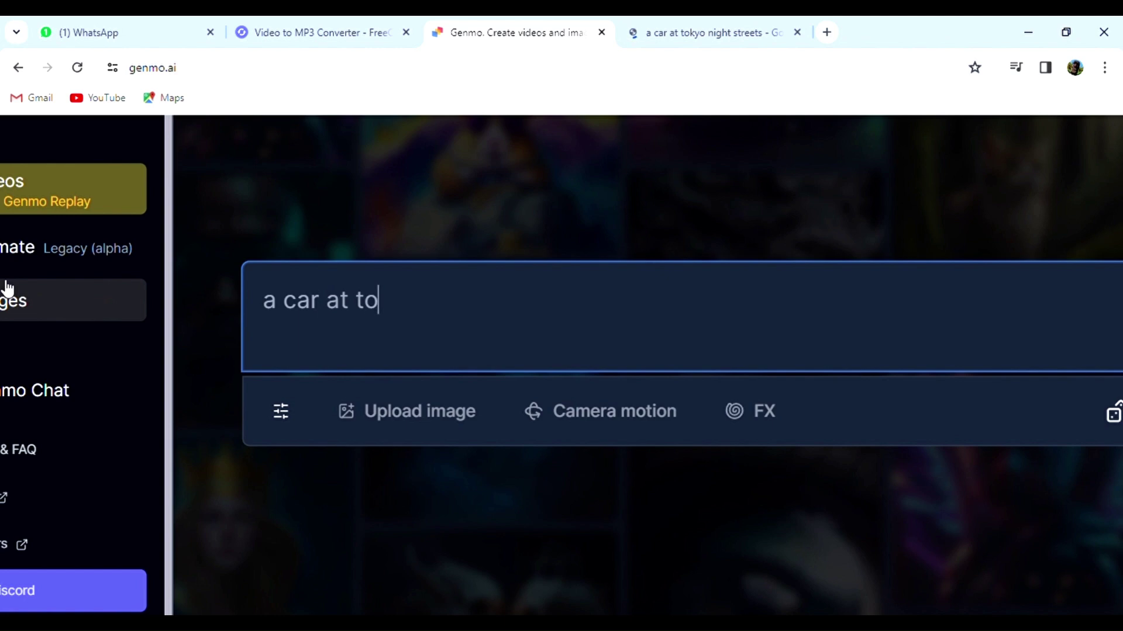
Add ', cinematic' to the car prompt and pick a Tokyo taxi reference photo
type("ght street")
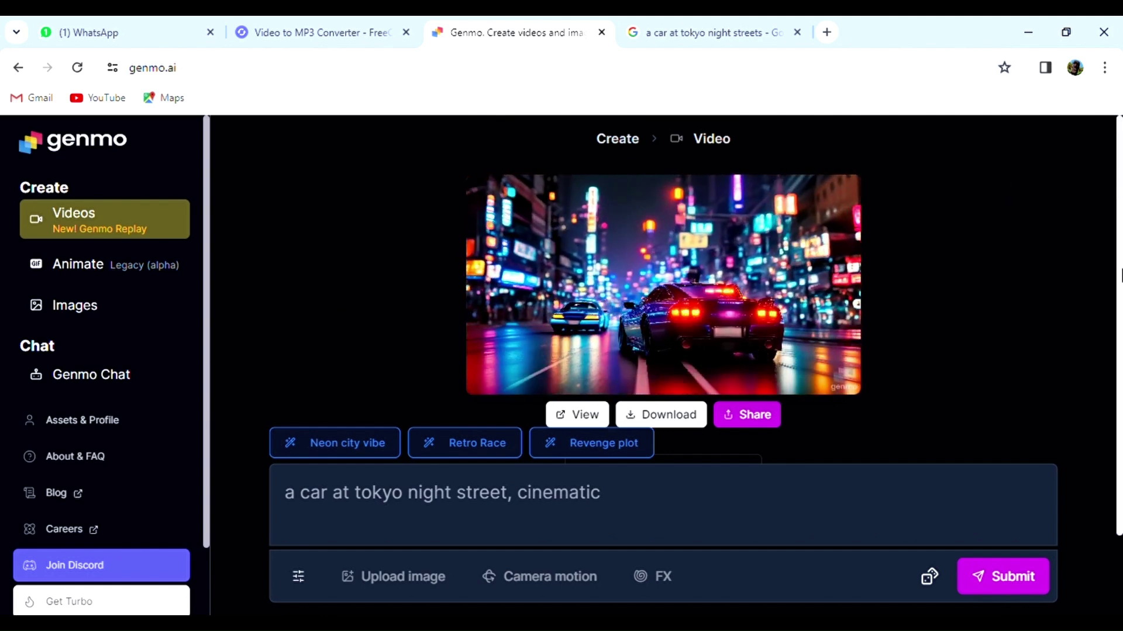
type(", ci")
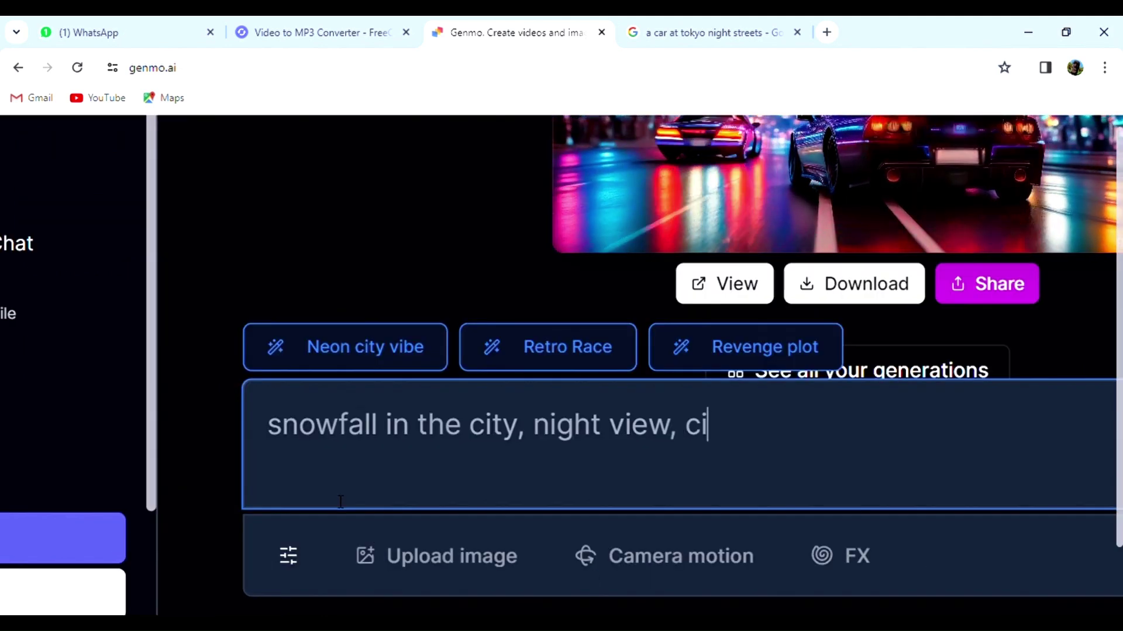
type("nemati")
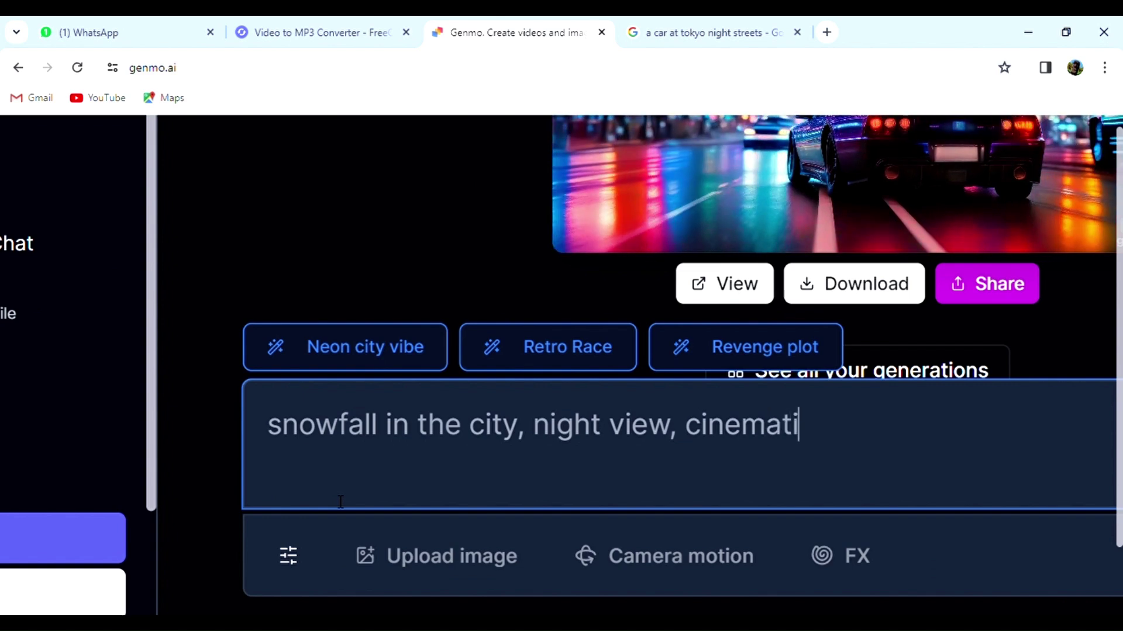
type("c")
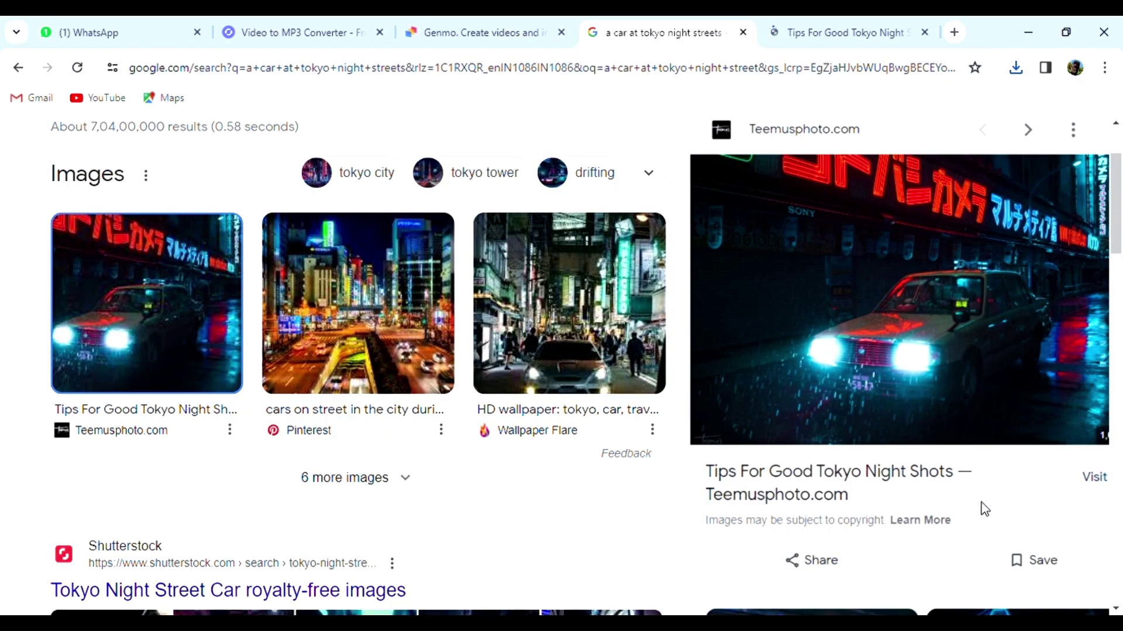
left_click(805, 211)
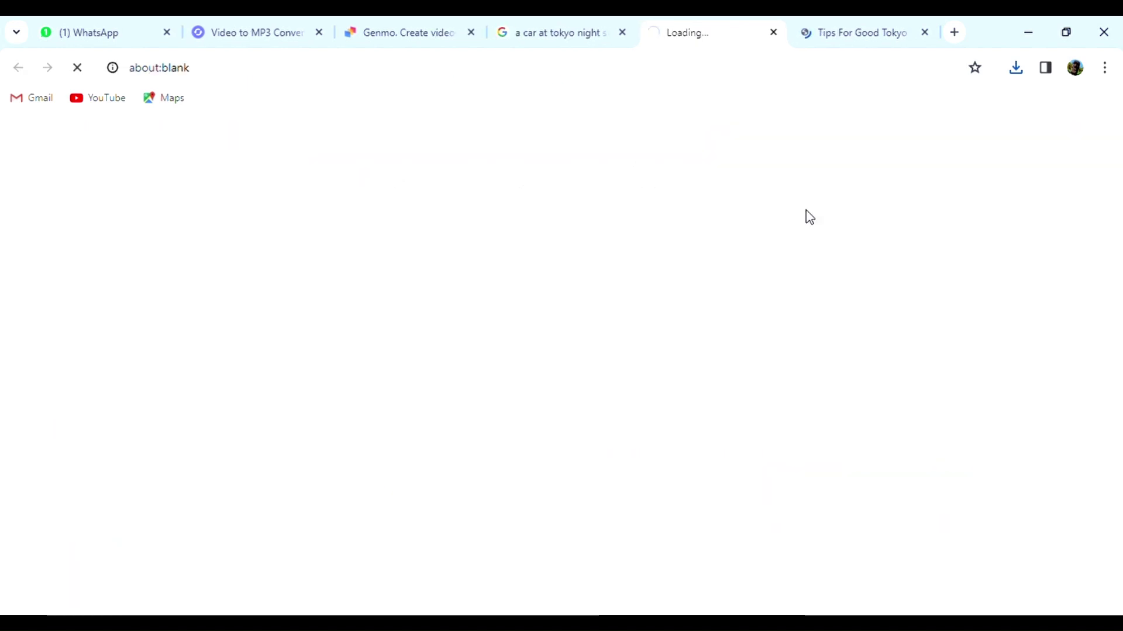
left_click(518, 23)
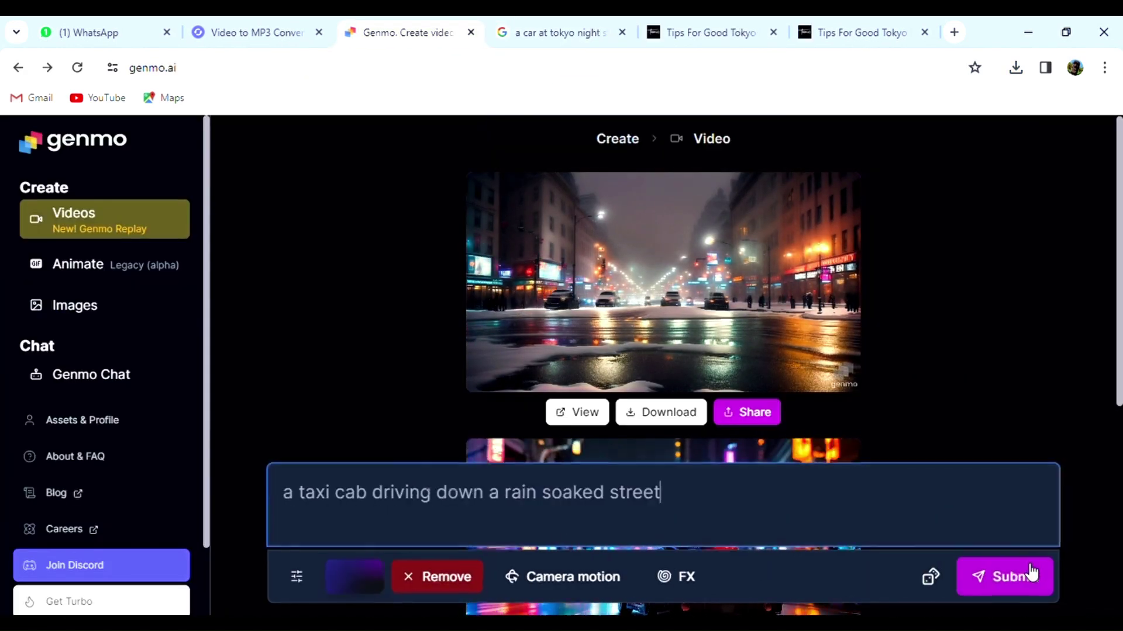
Submit the rain-soaked taxi video, then the beach sunset video from the photo
left_click(1032, 574)
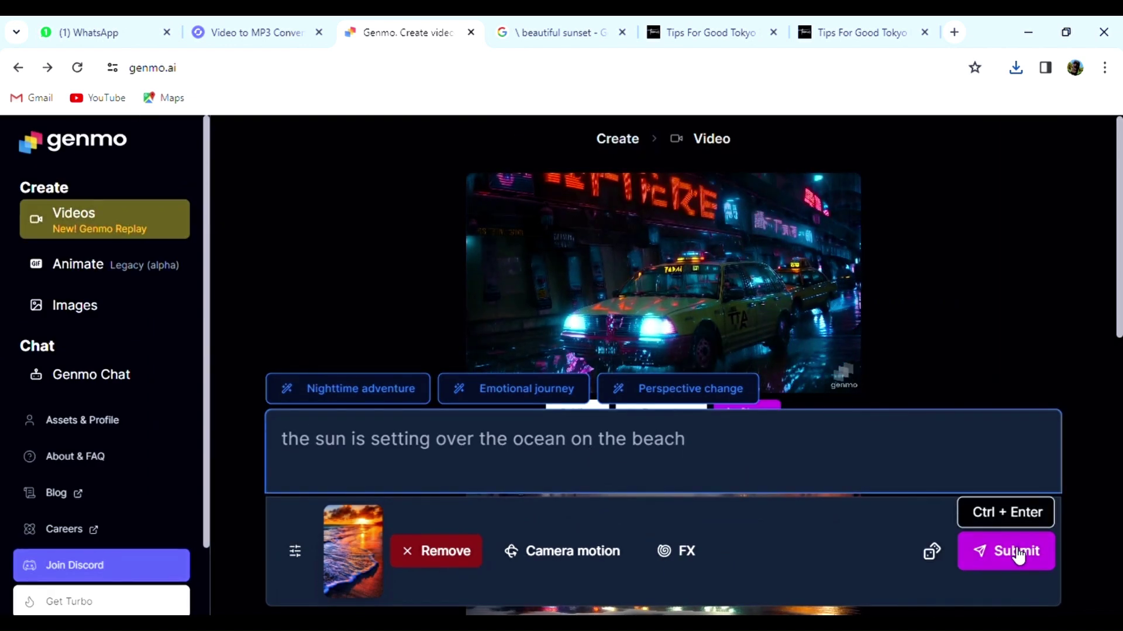
left_click(986, 580)
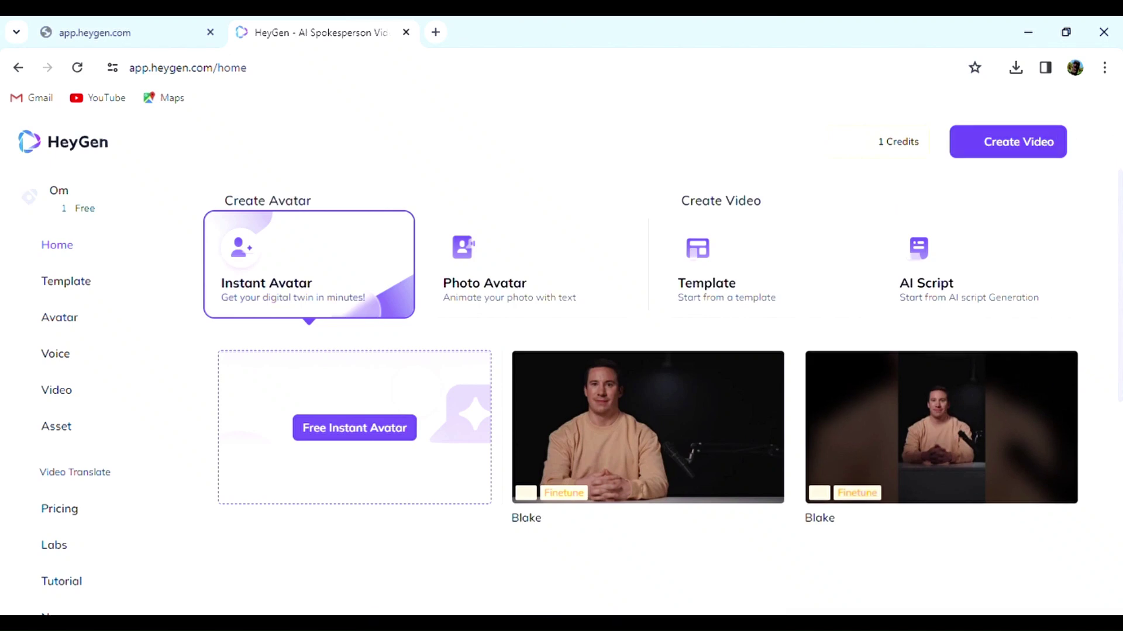
Scroll the HeyGen page while the woman's talking-photo avatar loads
scroll(644, 380, "down", 2)
scroll(643, 380, "up", 2)
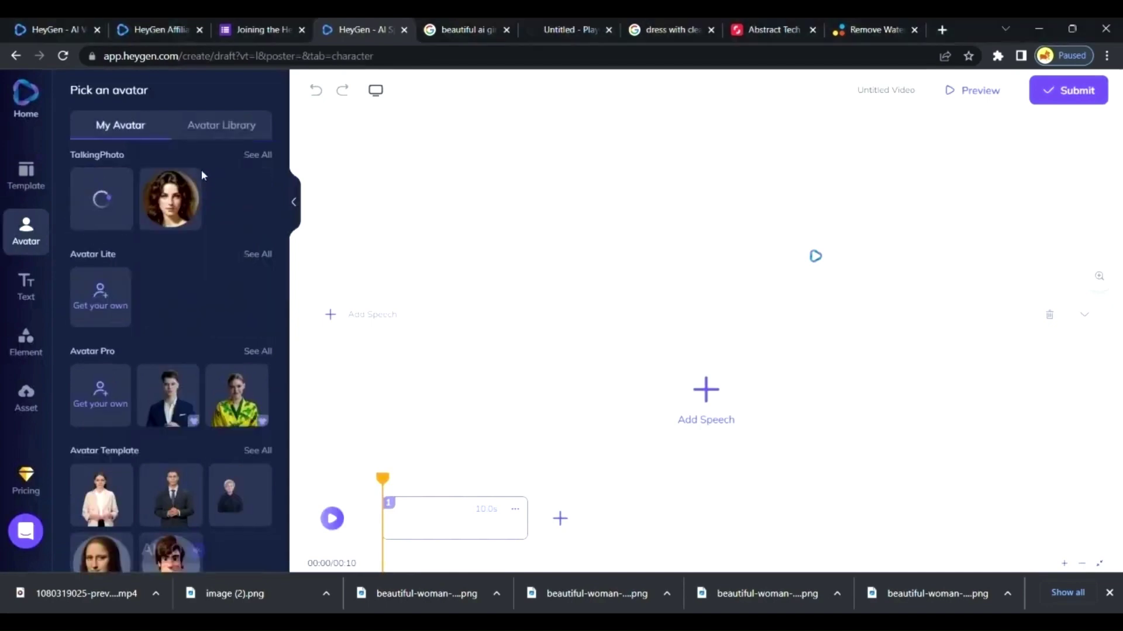
Type the script 'welcome back to rivorm.st videos on youtube, subscribe this channel for ai related c…'
type("welcome back")
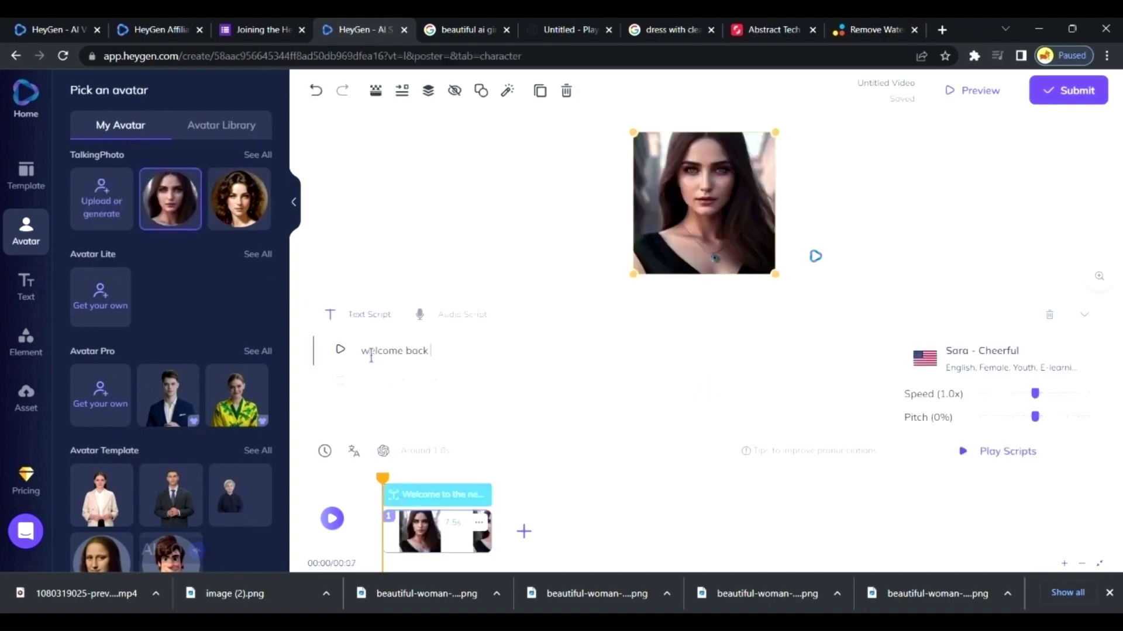
type(" to rivorm.")
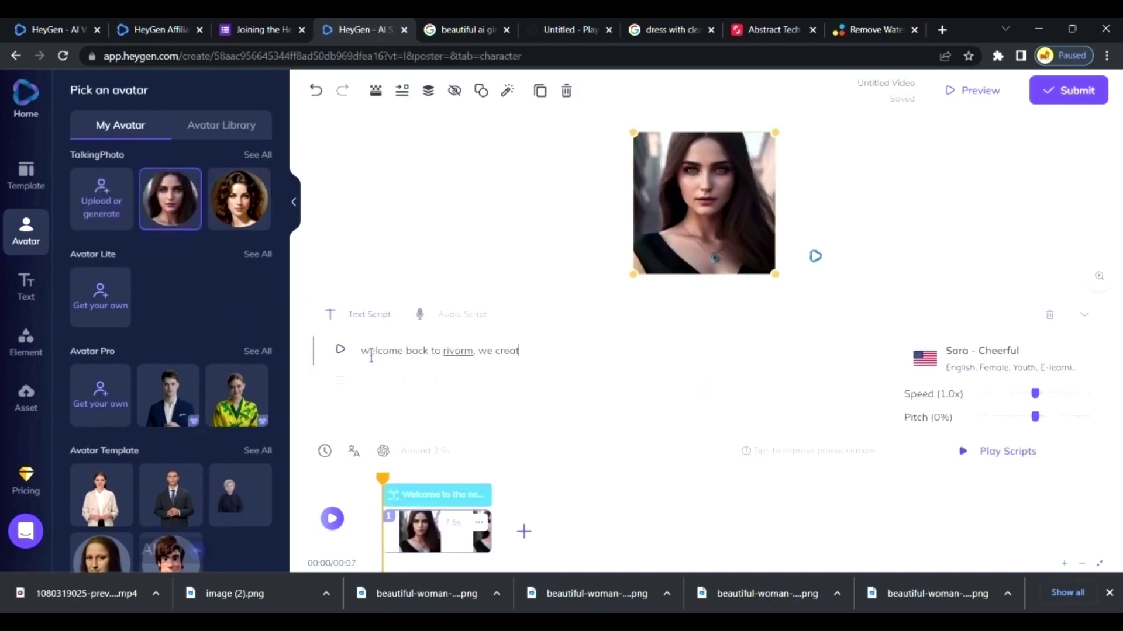
type("st videos on youtube , subscribe this channel for ai related content and more")
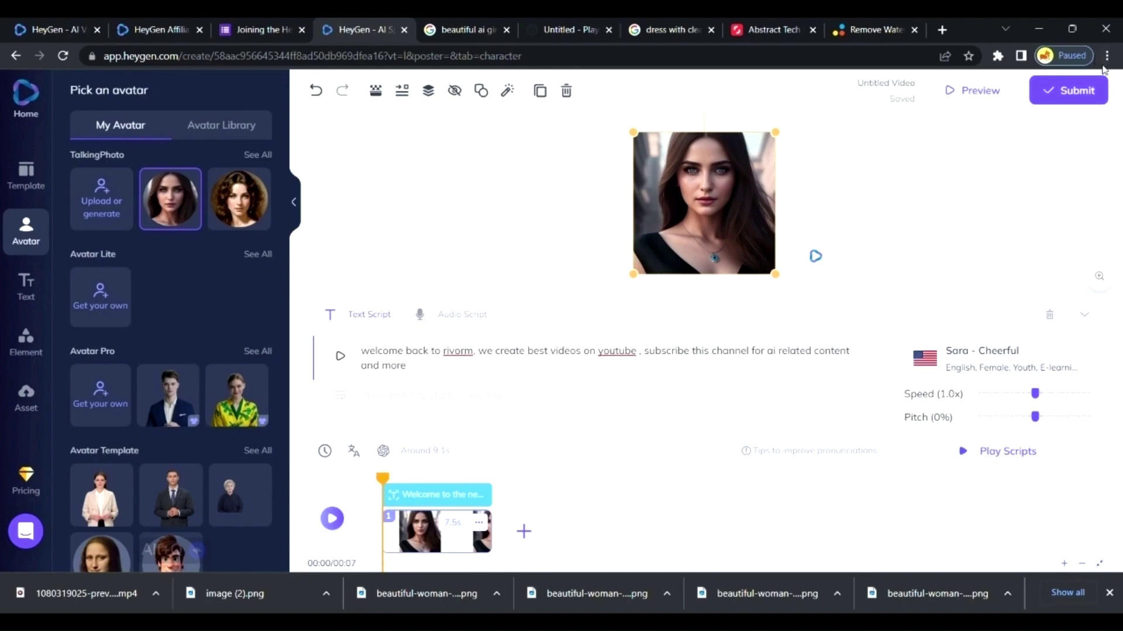